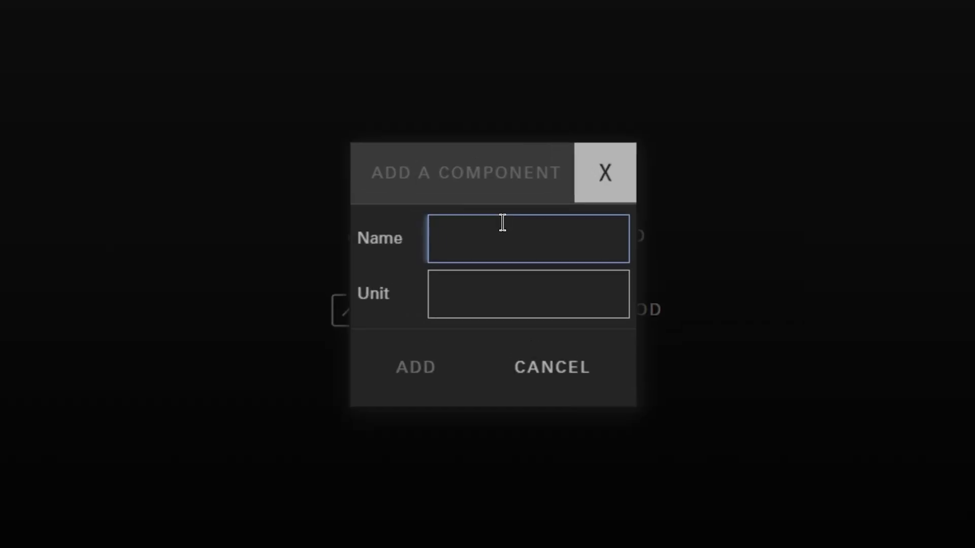
Add a component named Isopropanol with the unit %
{"action": "type", "text": "Isopropanol"}
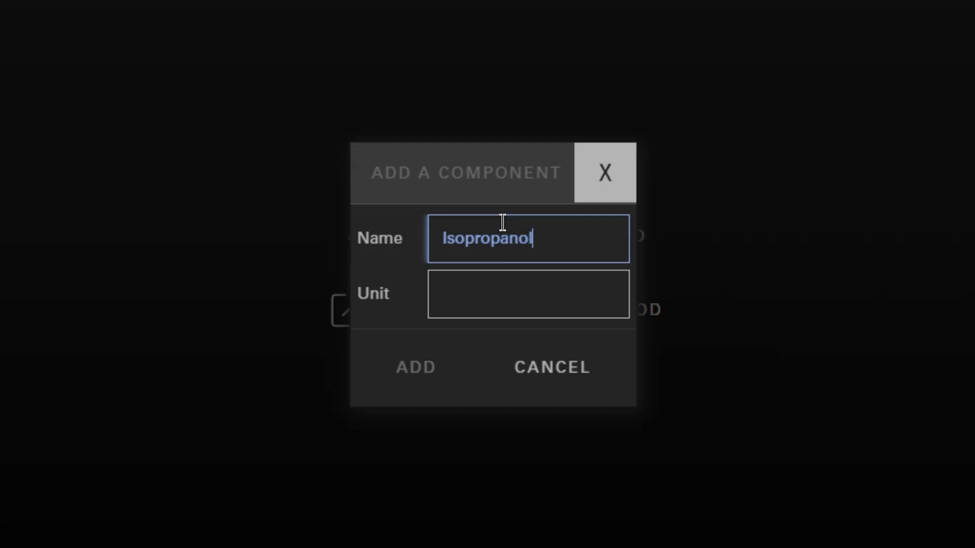
{"action": "key", "text": "Tab"}
{"action": "type", "text": "%"}
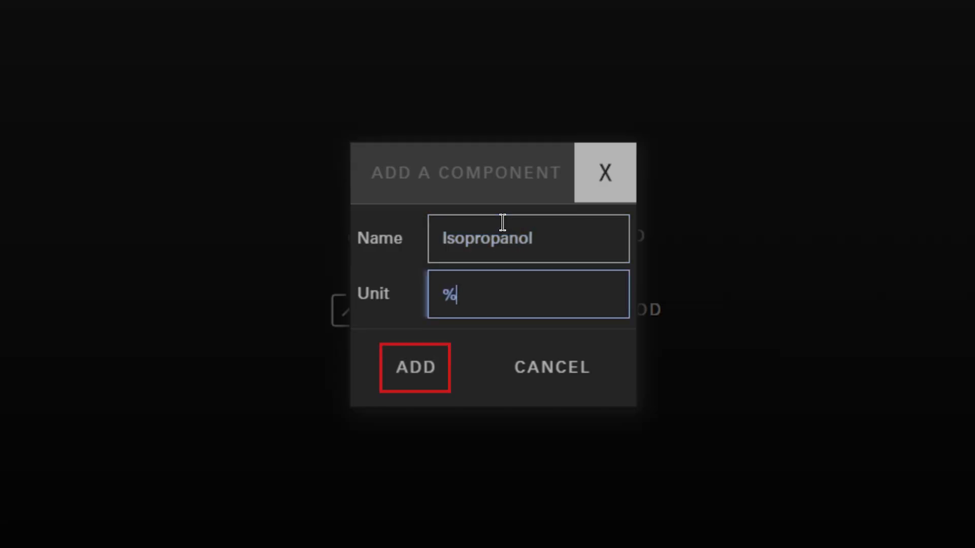
{"action": "left_click", "coordinate": [426, 367]}
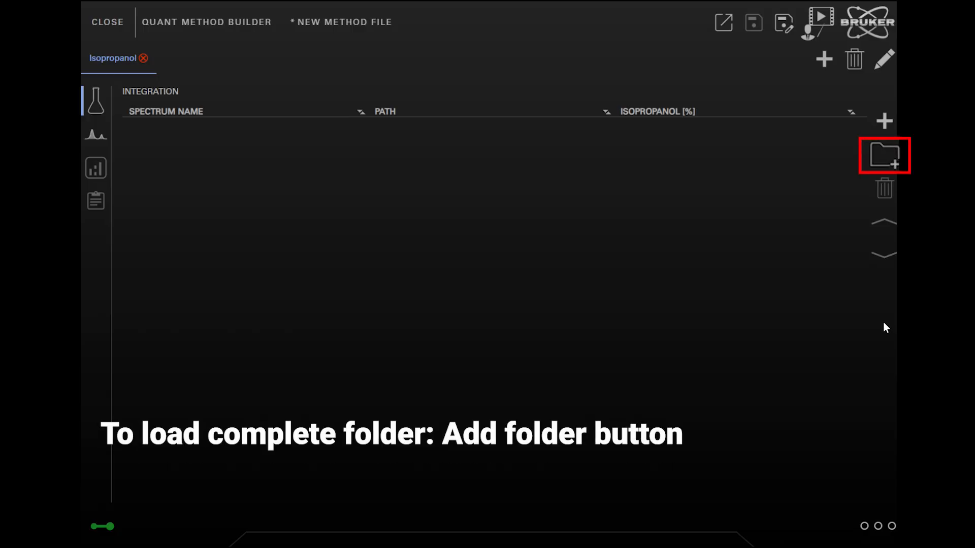
Load the complete spectra folder Example 2 from File server, Data, MIR Basic Demodata, Quant_LambertBeer as the calibration spectra
{"action": "left_click", "coordinate": [883, 154]}
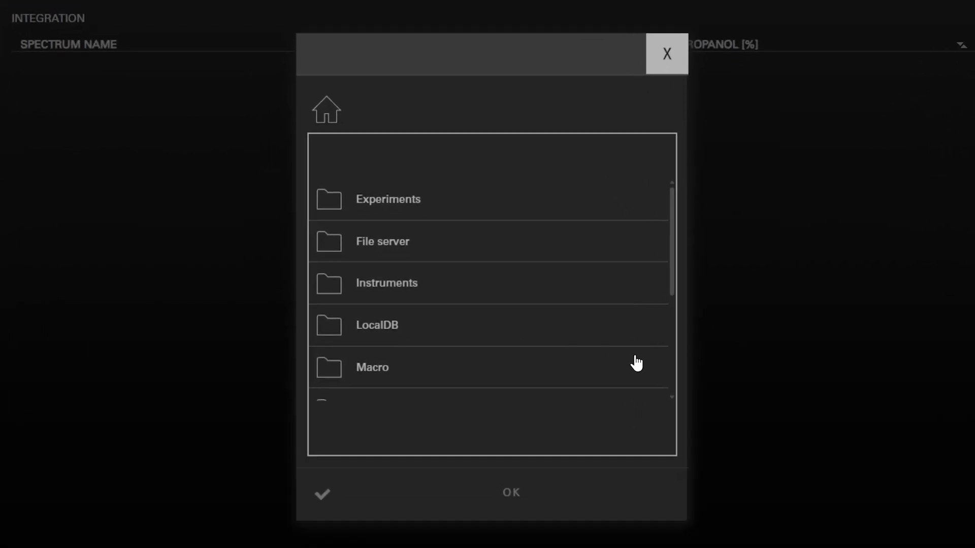
{"action": "left_click", "coordinate": [409, 242]}
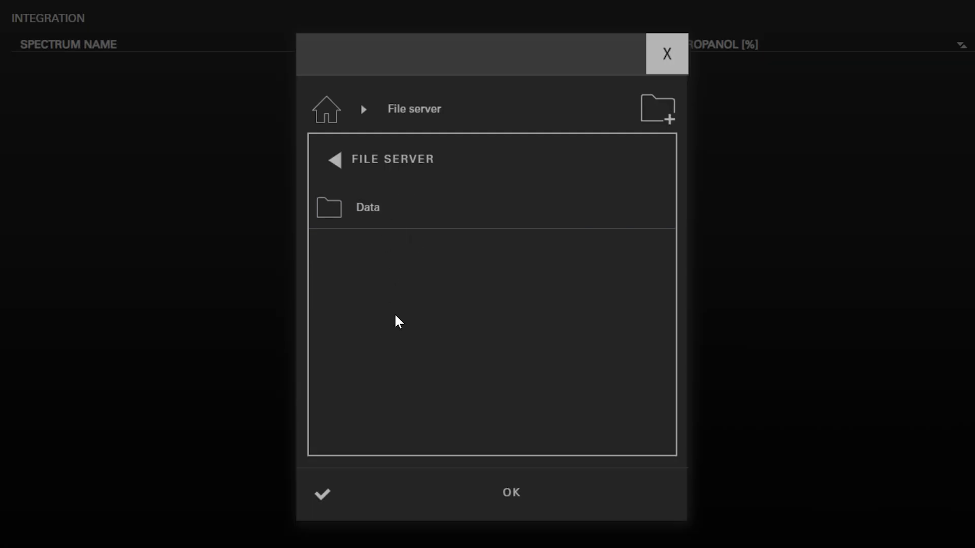
{"action": "scroll", "coordinate": [394, 322], "scroll_direction": "down", "scroll_amount": 4}
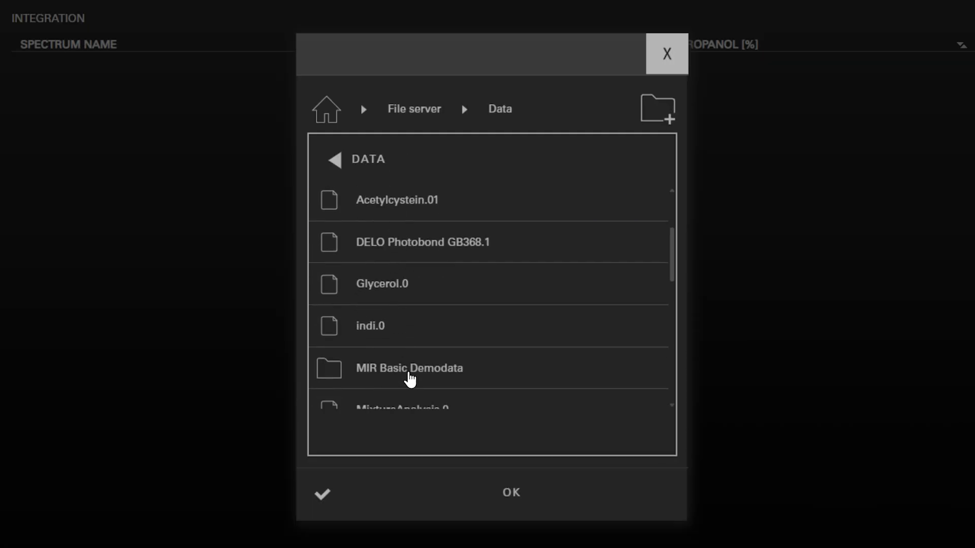
{"action": "left_click", "coordinate": [410, 375]}
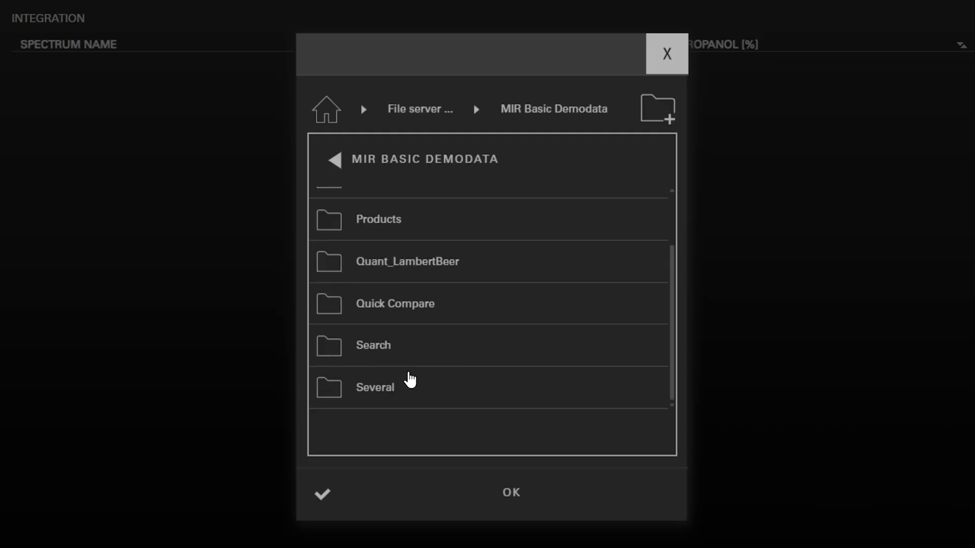
{"action": "left_click", "coordinate": [430, 274]}
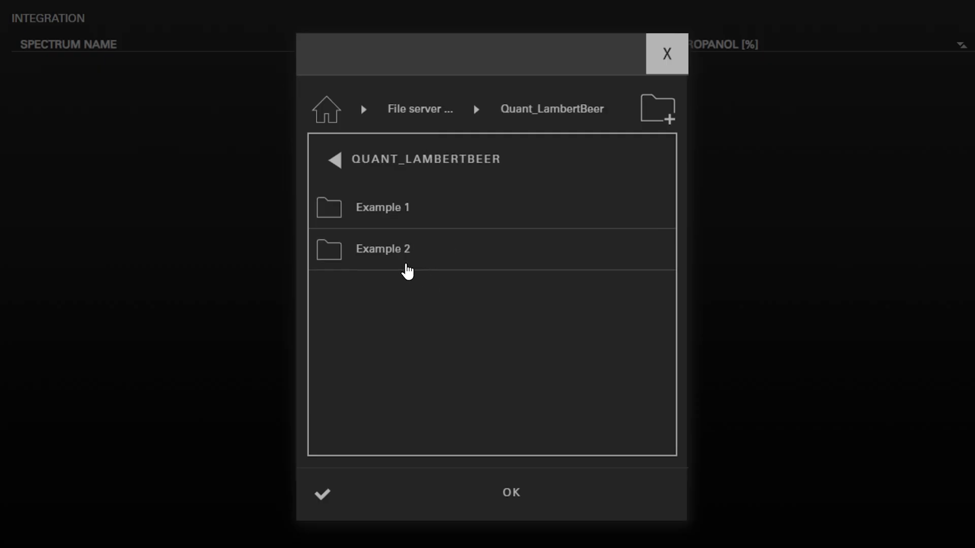
{"action": "left_click", "coordinate": [403, 269]}
{"action": "left_click", "coordinate": [513, 489]}
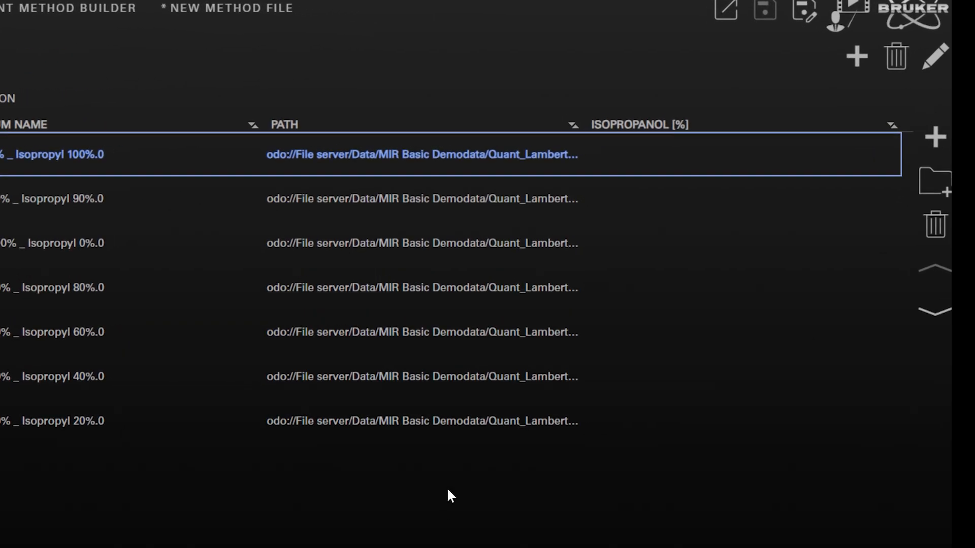
Enter the isopropanol concentrations for the seven spectra, in list order, as 100, 90, 0, 80, 60, 40 and 20 %
{"action": "left_click", "coordinate": [680, 148]}
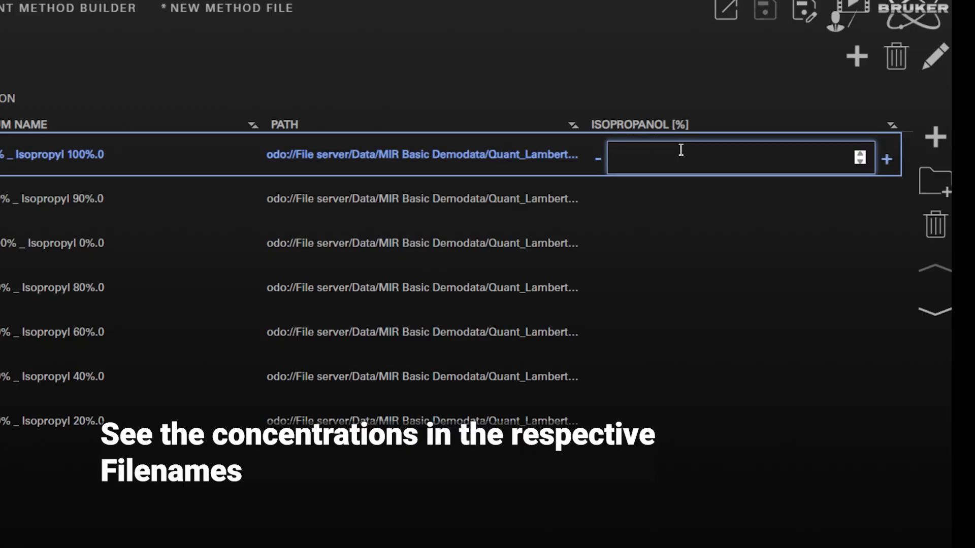
{"action": "type", "text": "100"}
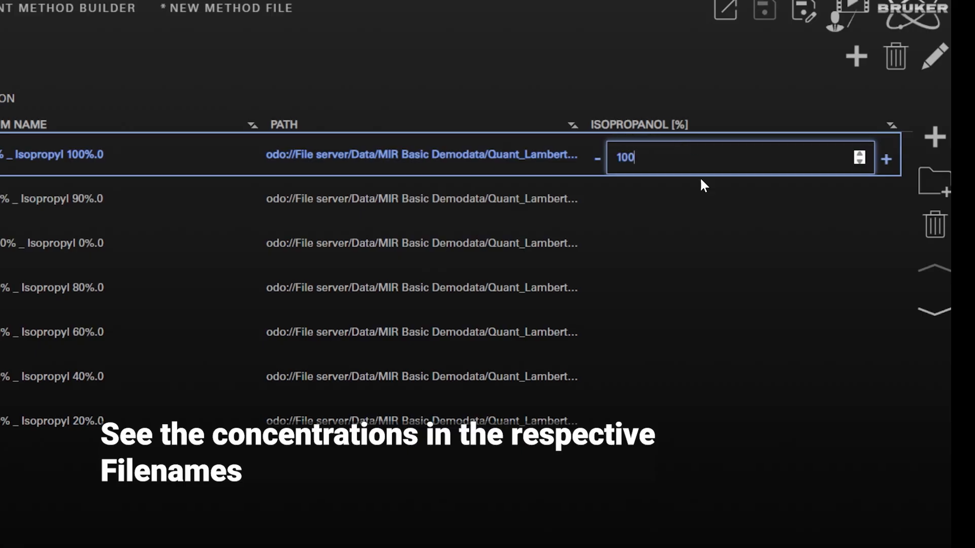
{"action": "left_click", "coordinate": [670, 190]}
{"action": "type", "text": "90"}
{"action": "left_click", "coordinate": [656, 231]}
{"action": "type", "text": "0"}
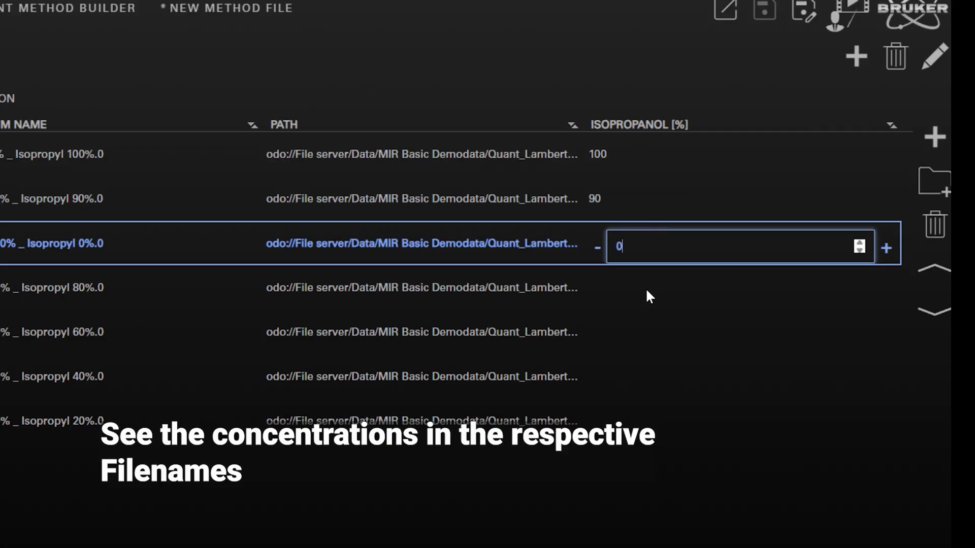
{"action": "left_click", "coordinate": [646, 290]}
{"action": "type", "text": "80"}
{"action": "left_click", "coordinate": [647, 332]}
{"action": "type", "text": "60"}
{"action": "left_click", "coordinate": [635, 381]}
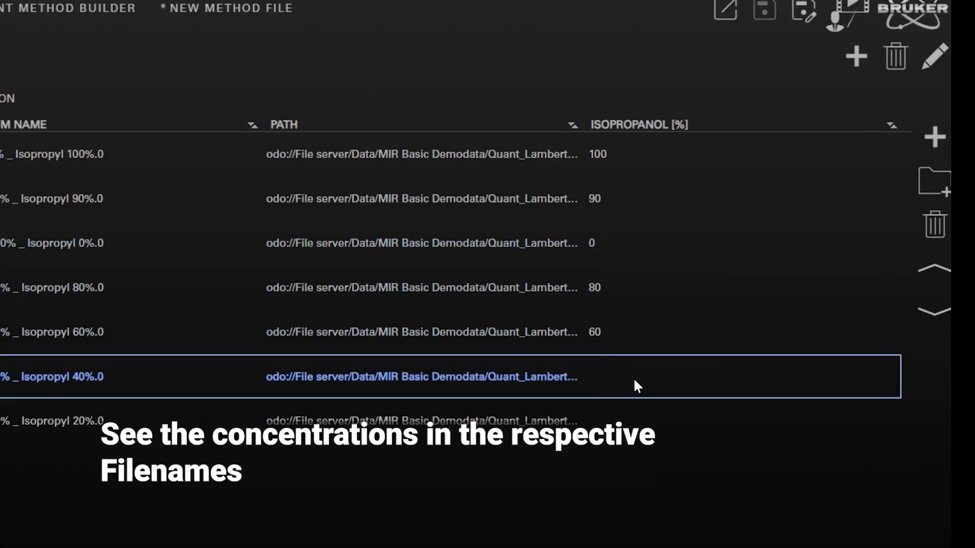
{"action": "type", "text": "40"}
{"action": "left_click", "coordinate": [635, 424]}
{"action": "type", "text": "20"}
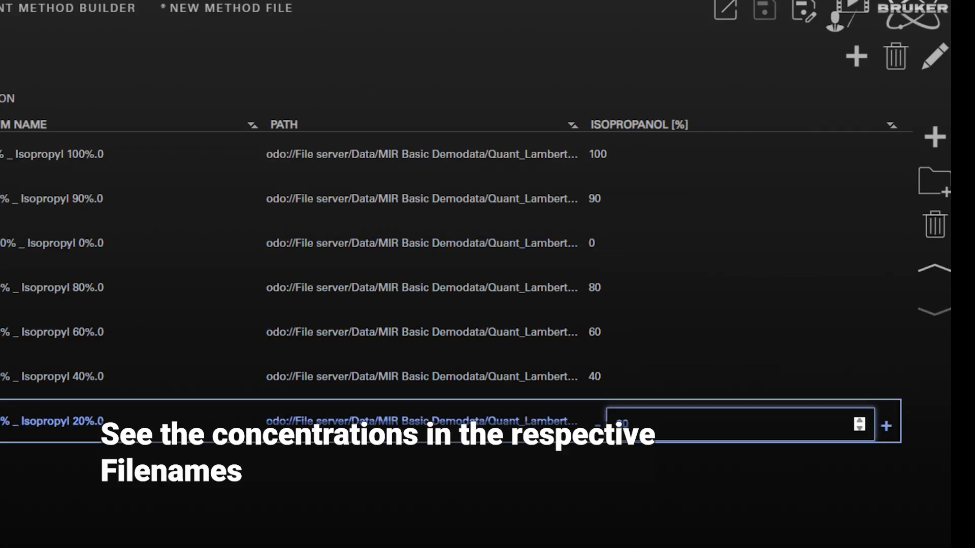
{"action": "key", "text": "Return"}
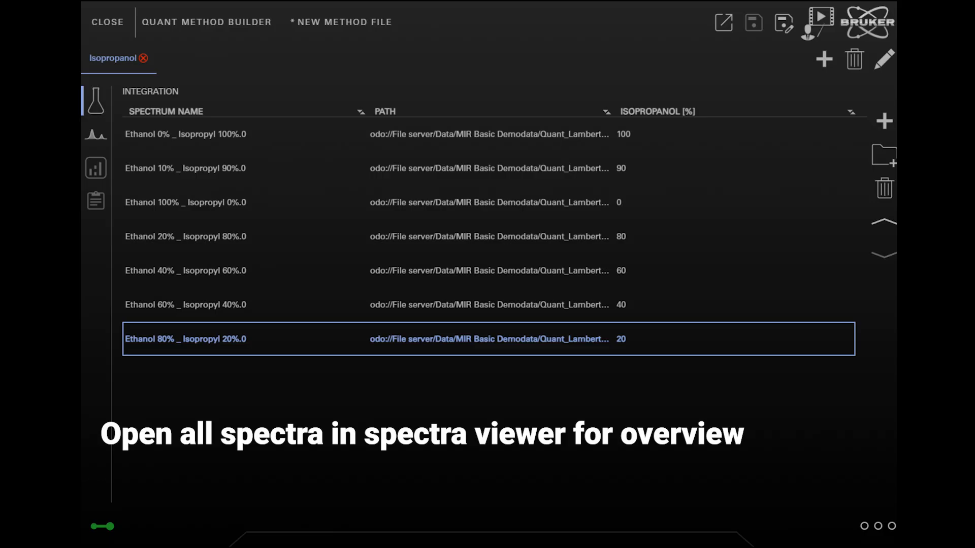
Display the loaded spectra overlaid and examine the peaks between about 1700 and 730 wavenumbers with adjusted scaling
{"action": "left_click", "coordinate": [847, 520]}
{"action": "left_click", "coordinate": [550, 274]}
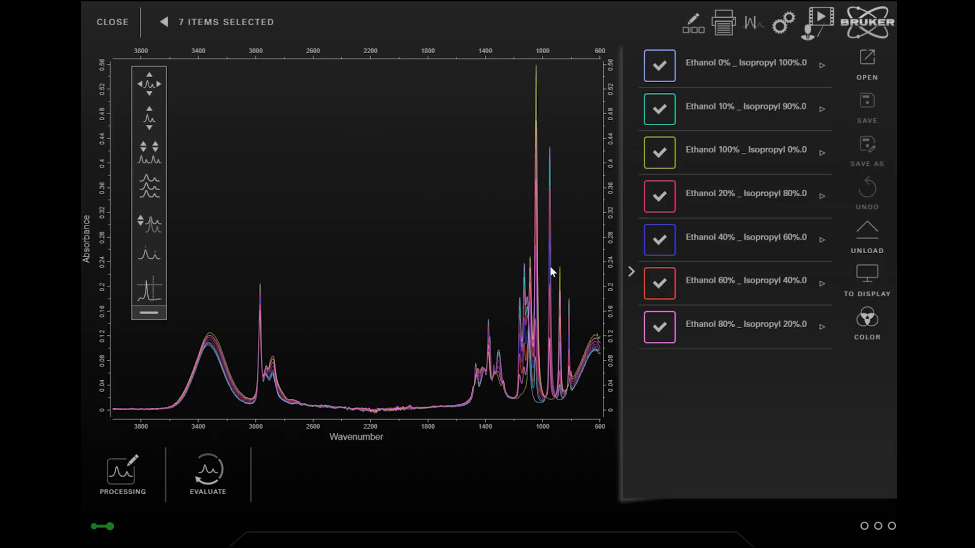
{"action": "scroll", "coordinate": [573, 361], "scroll_direction": "up", "scroll_amount": 6}
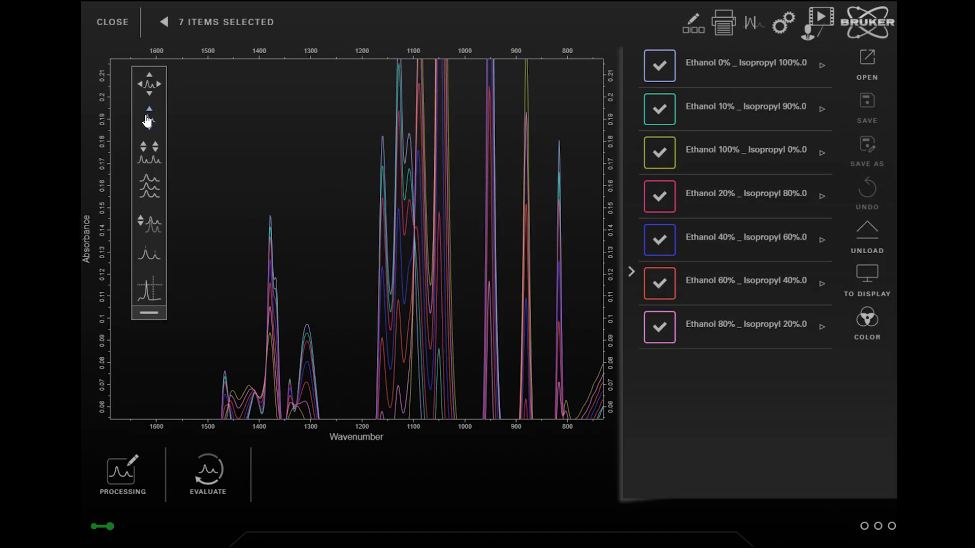
{"action": "left_click", "coordinate": [148, 120]}
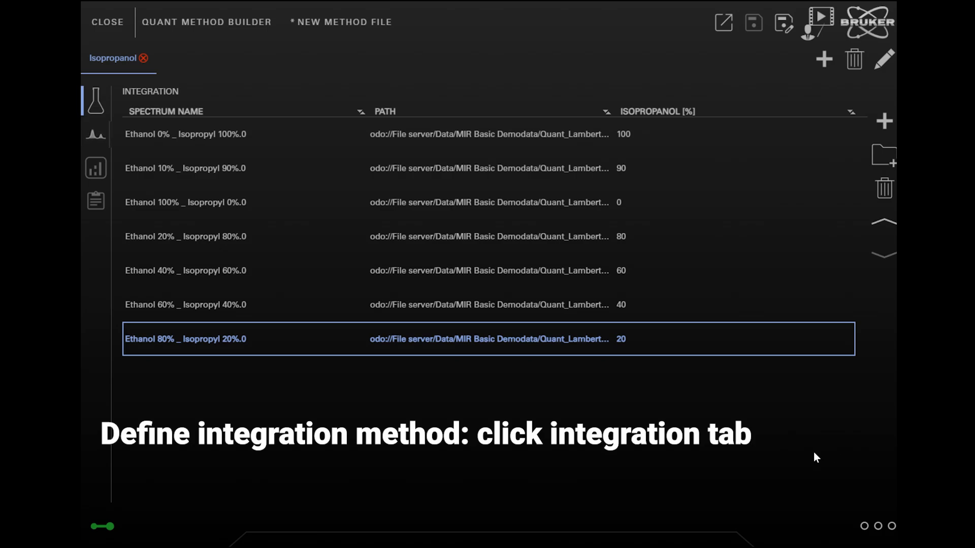
Choose integration method B for the component and select the Ethanol 0% _ Isopropyl 100%.0 spectrum for defining the integration range
{"action": "left_click", "coordinate": [96, 135]}
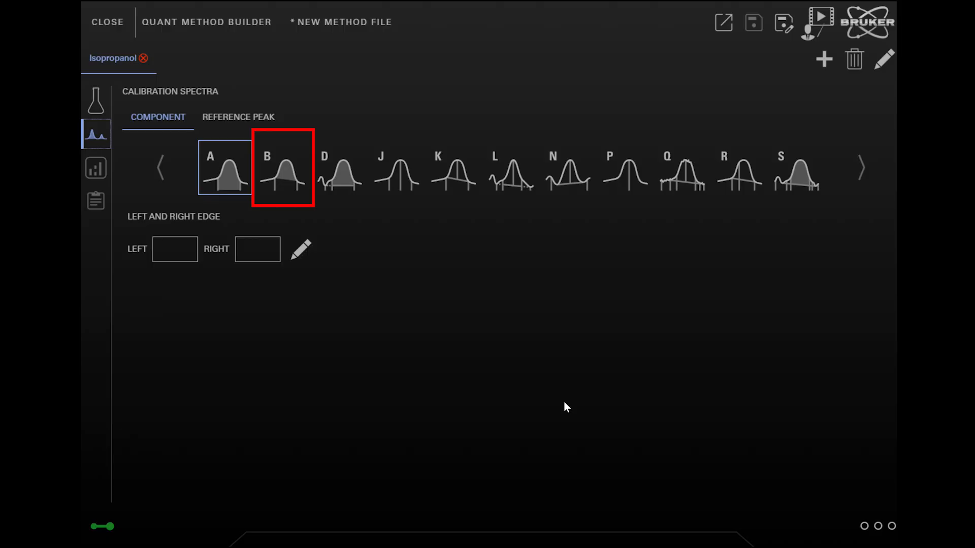
{"action": "left_click", "coordinate": [298, 179]}
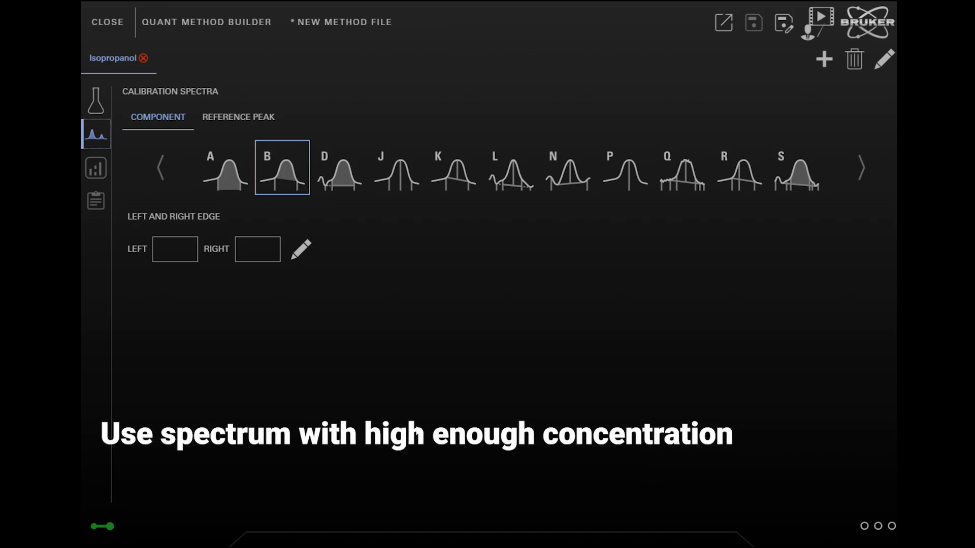
{"action": "left_click", "coordinate": [94, 107]}
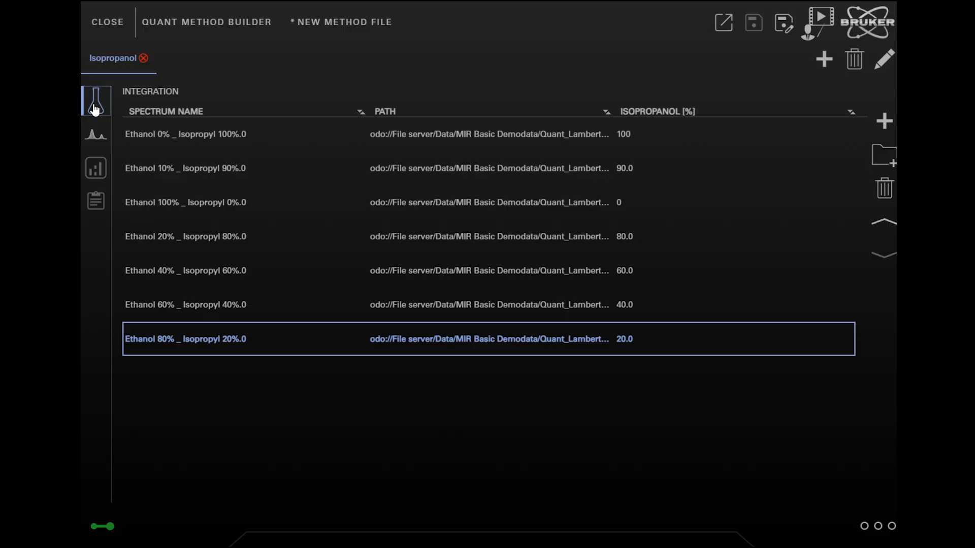
{"action": "left_click", "coordinate": [513, 143]}
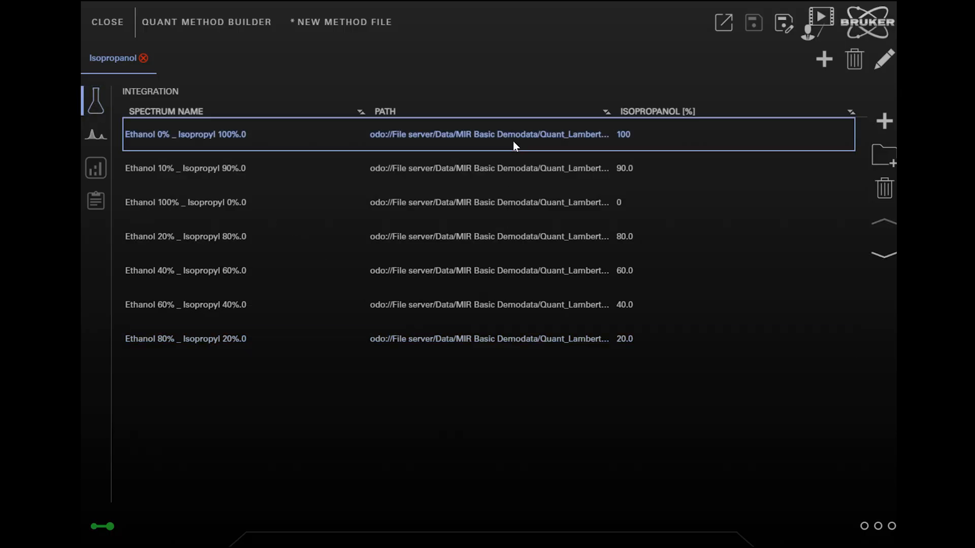
{"action": "left_click", "coordinate": [101, 139]}
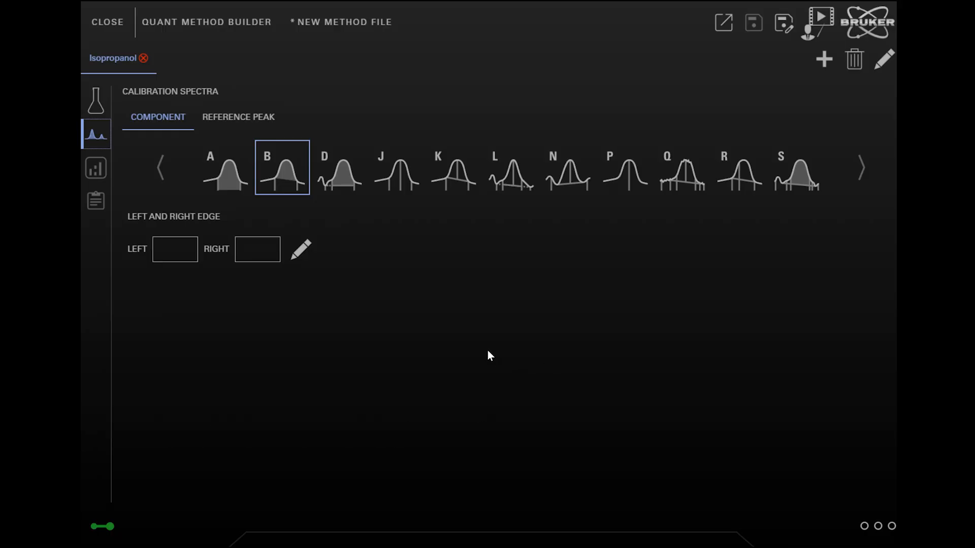
Define the integration edges graphically around the strong peak near 950 wavenumbers, from about 870 to about 1008
{"action": "left_click", "coordinate": [300, 250]}
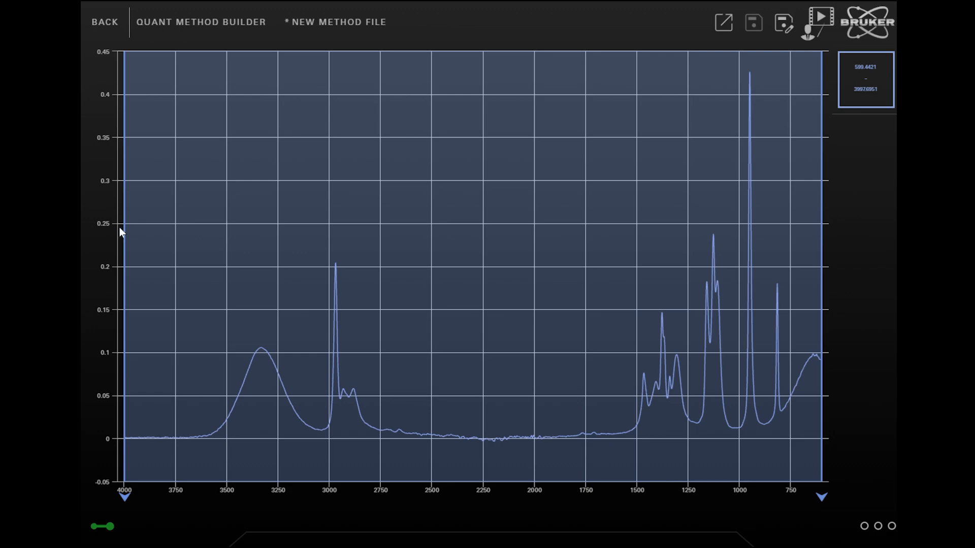
{"action": "left_click_drag", "start_coordinate": [124, 228], "coordinate": [742, 309]}
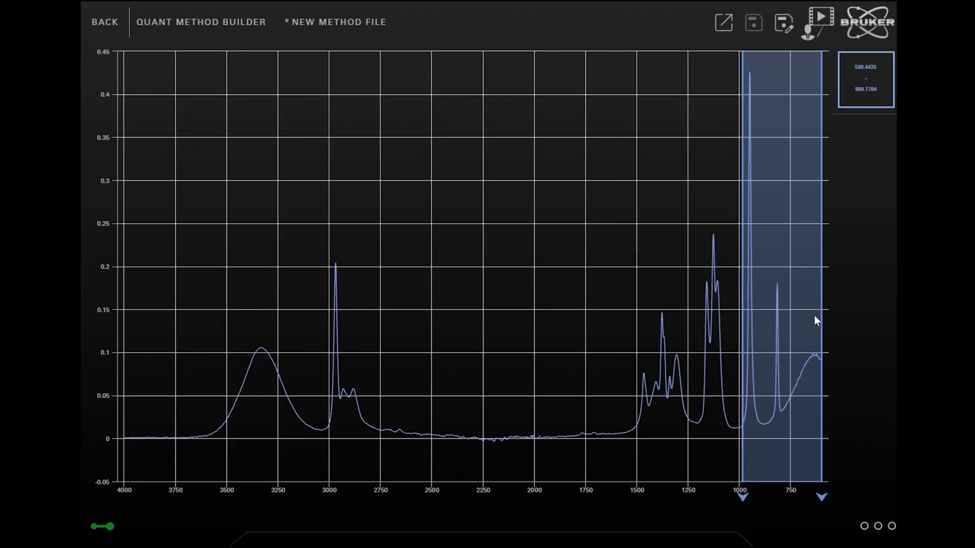
{"action": "left_click_drag", "start_coordinate": [822, 308], "coordinate": [766, 323]}
{"action": "scroll", "coordinate": [760, 391], "scroll_direction": "up", "scroll_amount": 3}
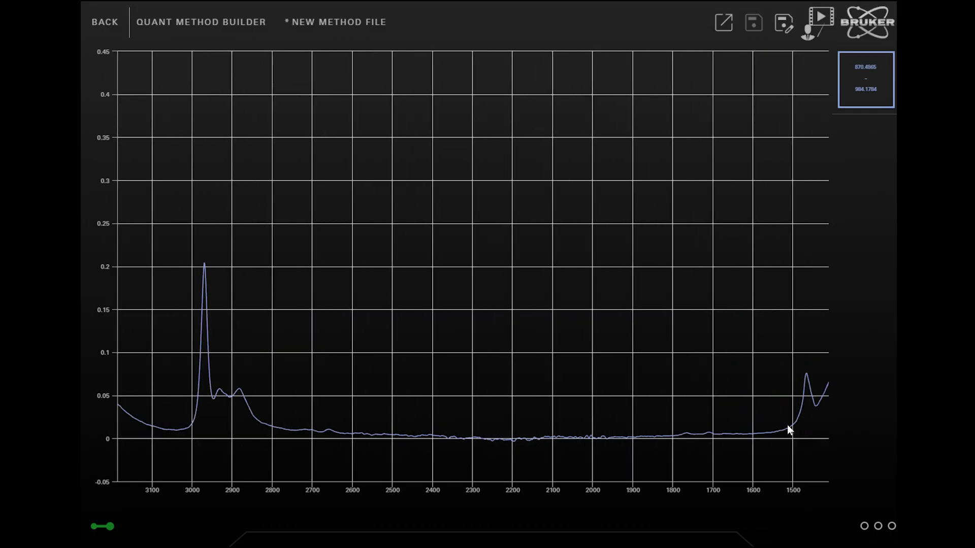
{"action": "left_click_drag", "start_coordinate": [789, 427], "coordinate": [307, 407]}
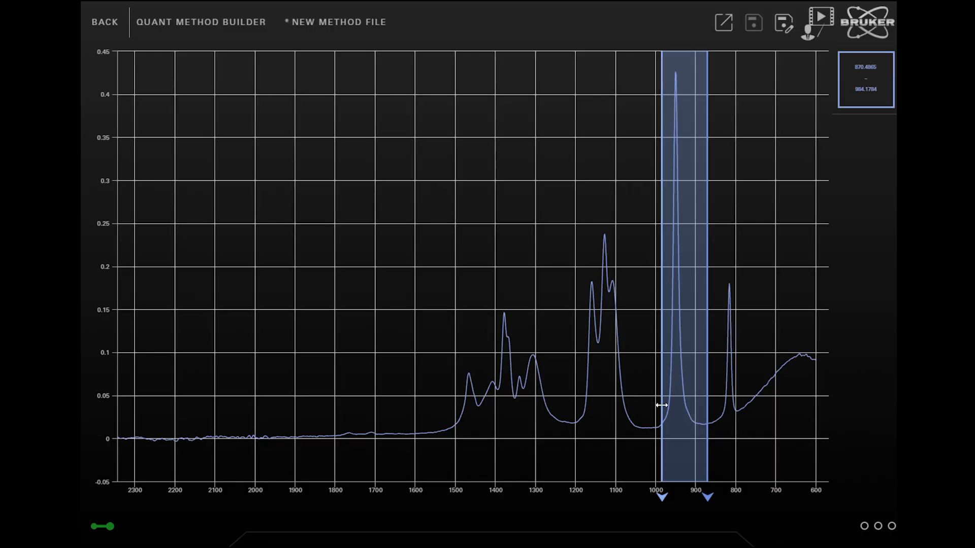
{"action": "left_click_drag", "start_coordinate": [659, 402], "coordinate": [652, 403]}
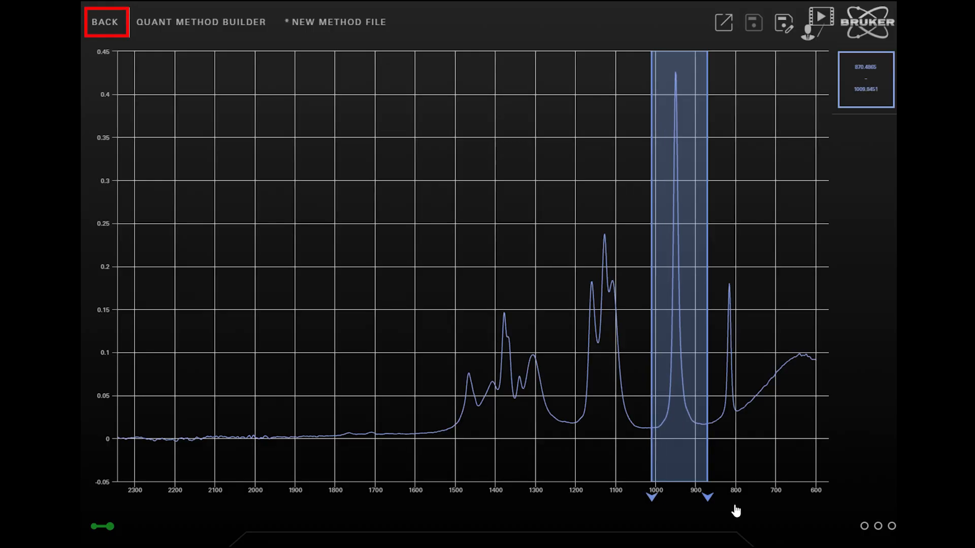
{"action": "left_click", "coordinate": [105, 23]}
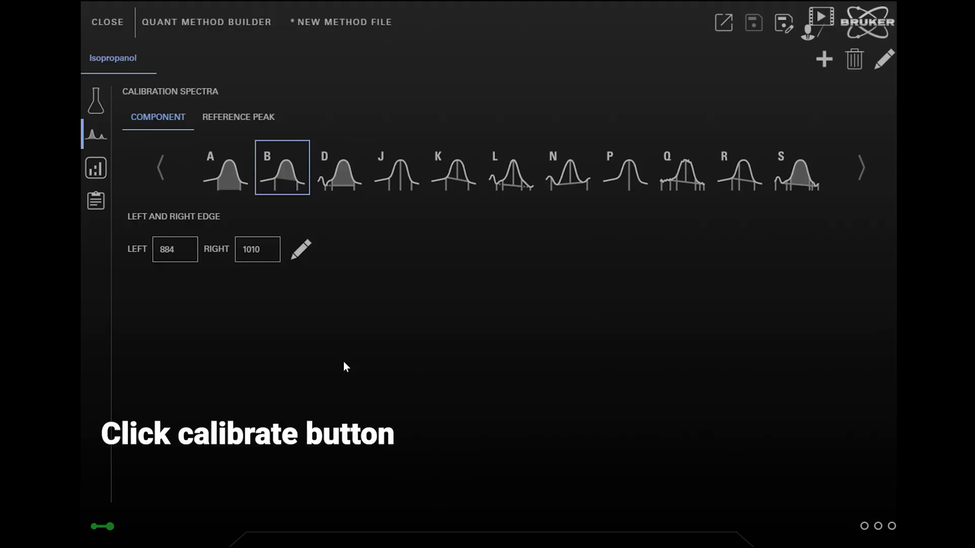
Calibrate the isopropanol method and view the calibration report down to its component values
{"action": "left_click", "coordinate": [90, 174]}
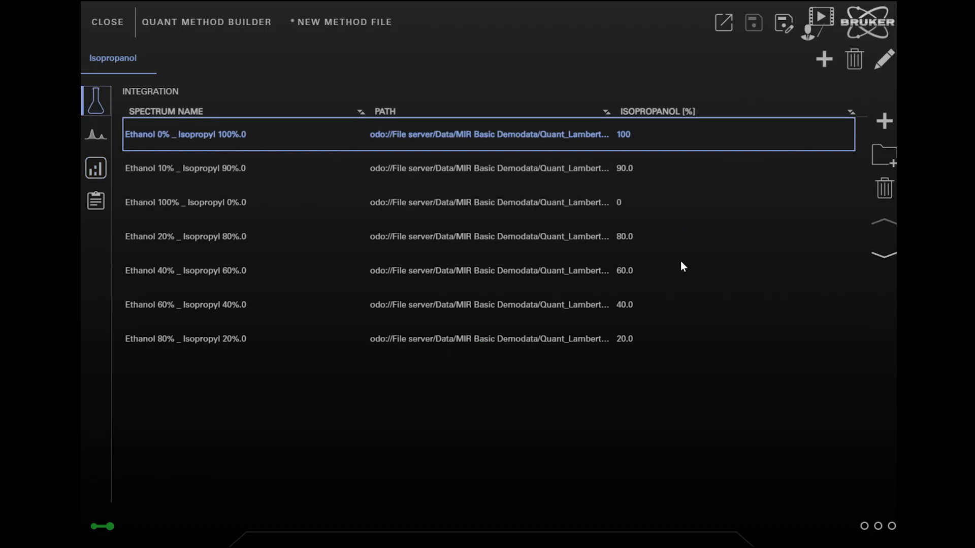
{"action": "left_click", "coordinate": [93, 169]}
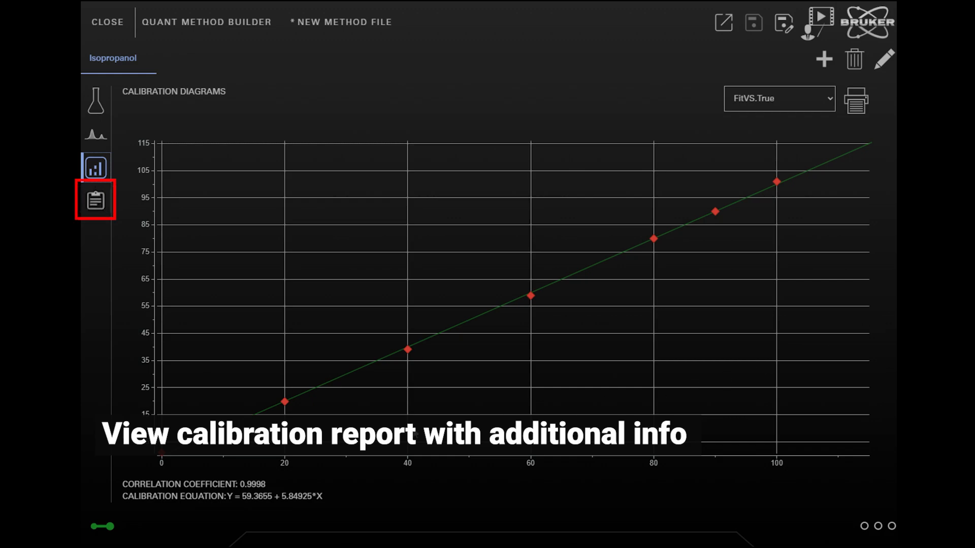
{"action": "left_click", "coordinate": [95, 202]}
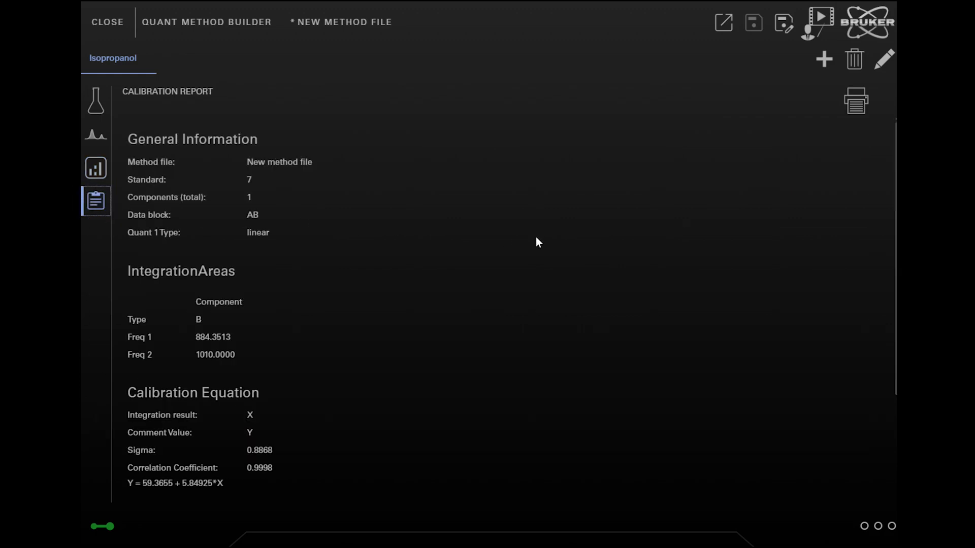
{"action": "scroll", "coordinate": [891, 282], "scroll_direction": "down", "scroll_amount": 4}
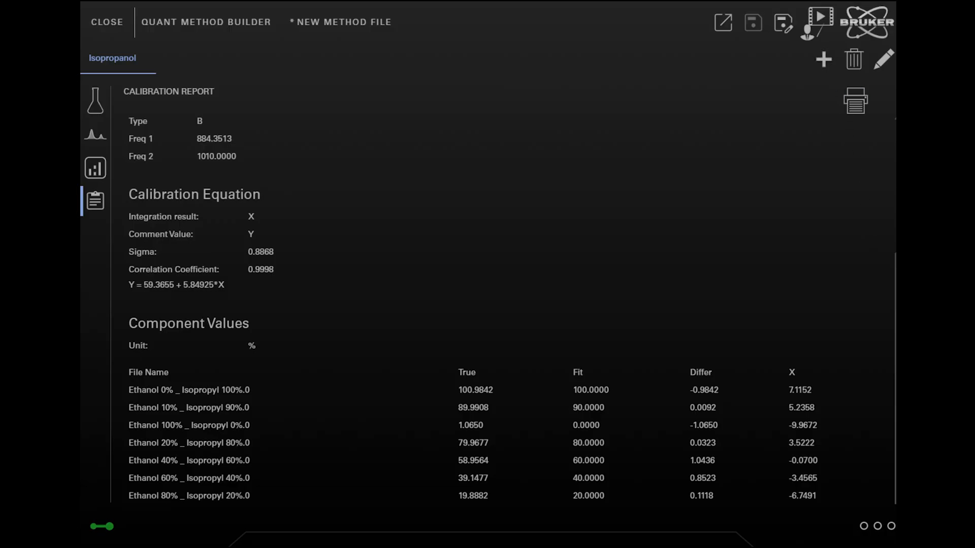
Add a component named Ethanol with the unit % to the method
{"action": "left_click", "coordinate": [823, 59]}
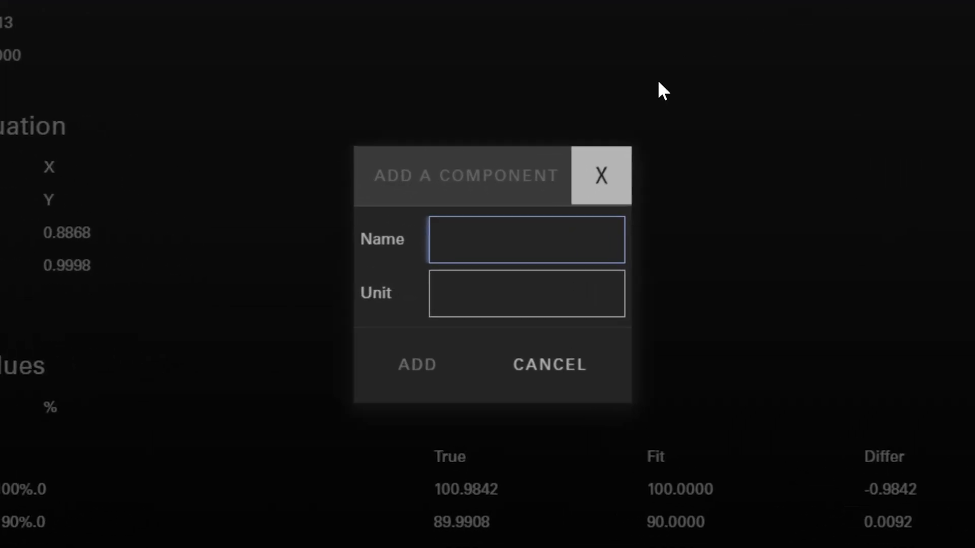
{"action": "left_click", "coordinate": [527, 245]}
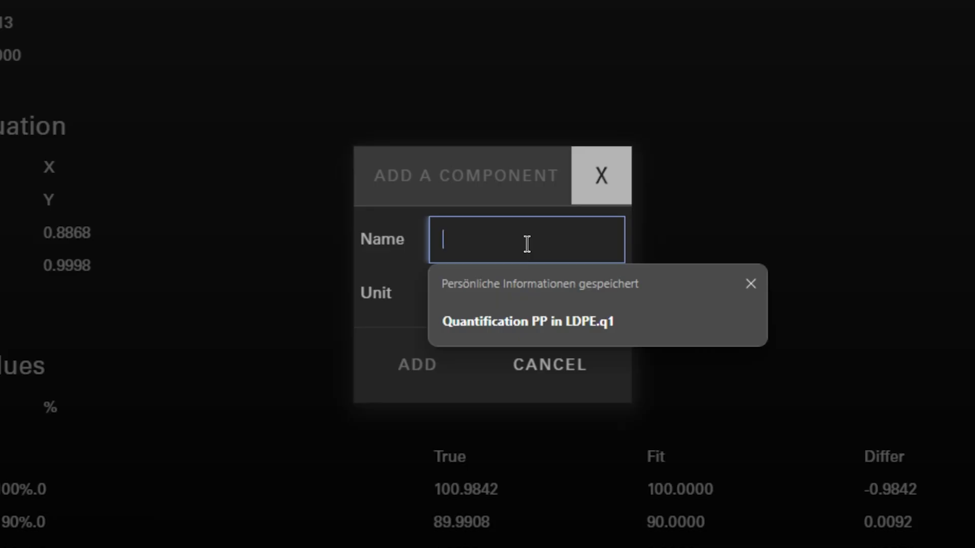
{"action": "type", "text": "Eth"}
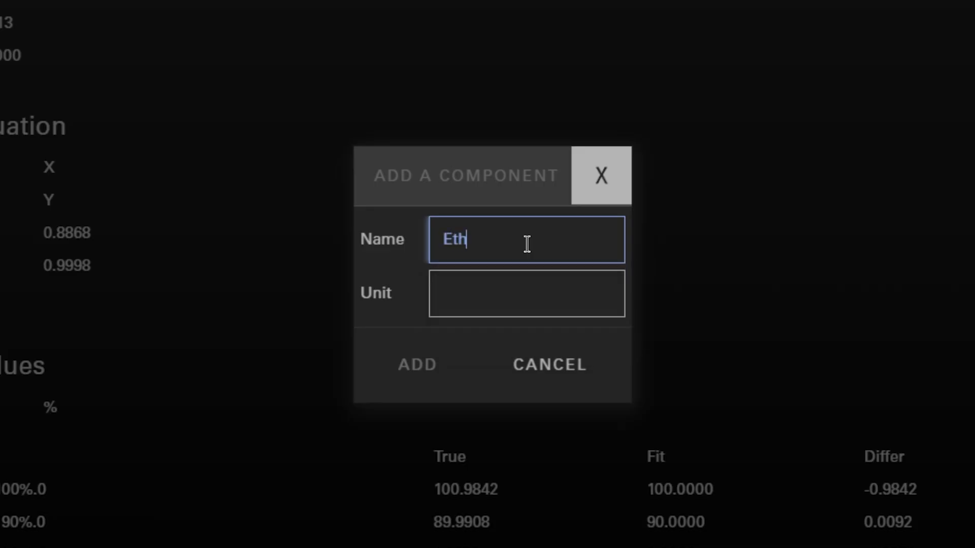
{"action": "type", "text": "anol"}
{"action": "key", "text": "Tab"}
{"action": "type", "text": "%"}
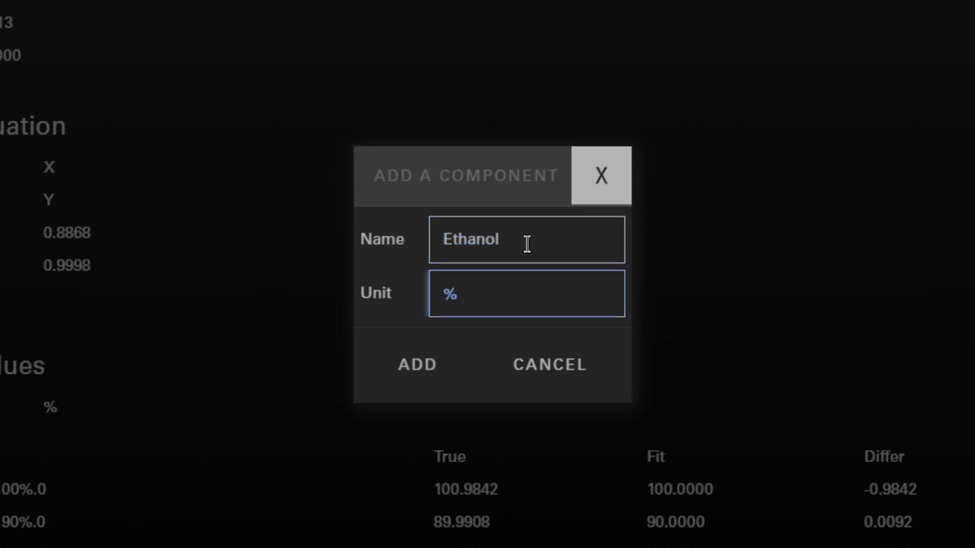
{"action": "left_click", "coordinate": [393, 372]}
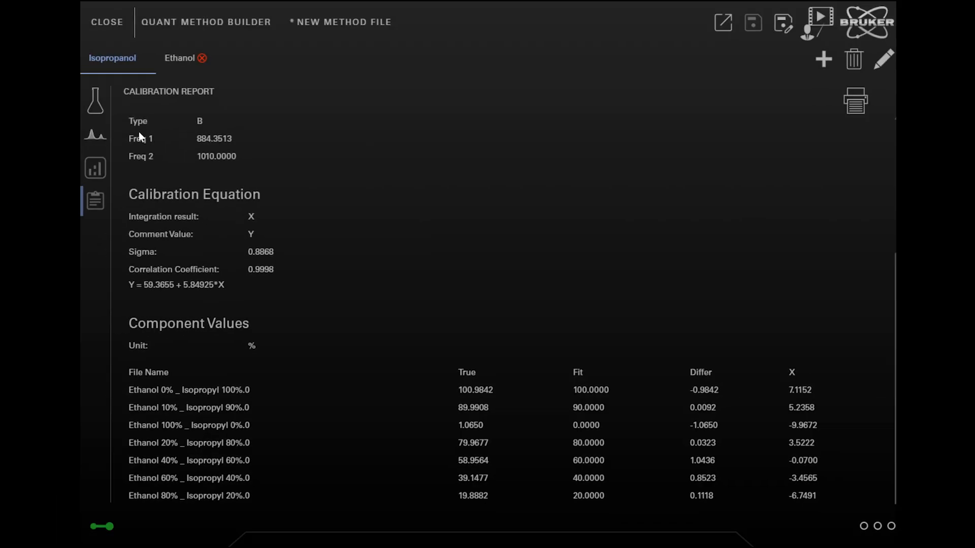
Enter ethanol concentrations of 0, 10 and 100 % for the first three calibration spectra, matching their file names
{"action": "left_click", "coordinate": [95, 100]}
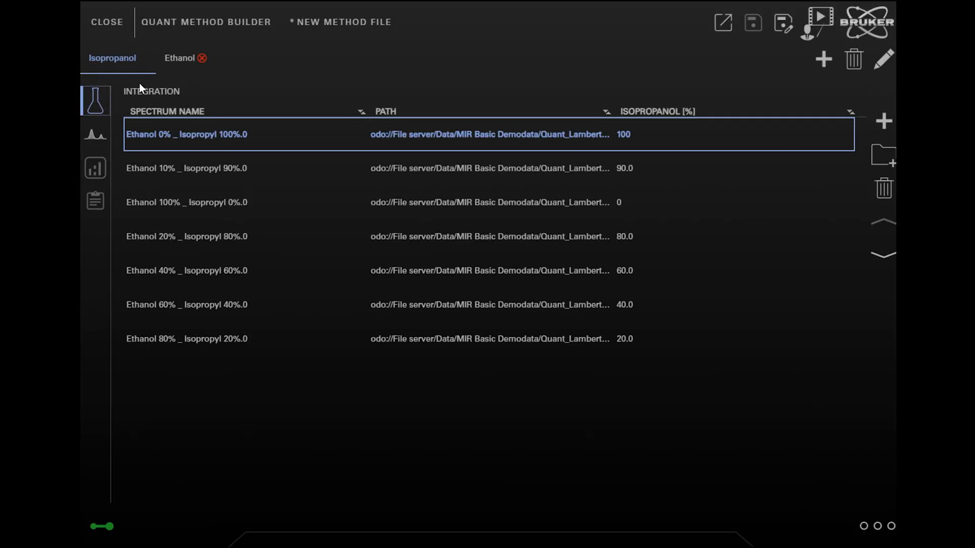
{"action": "left_click", "coordinate": [189, 61]}
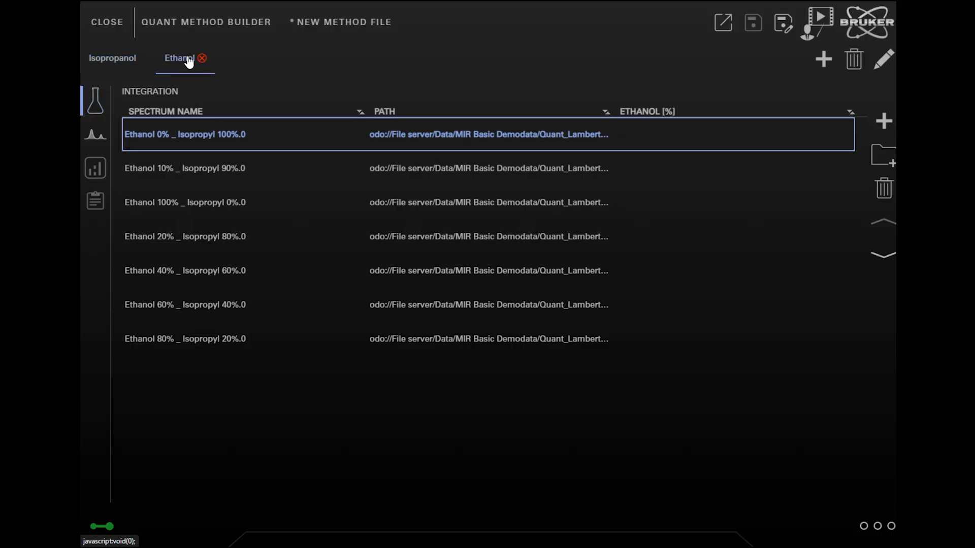
{"action": "left_click", "coordinate": [671, 138]}
{"action": "type", "text": "0"}
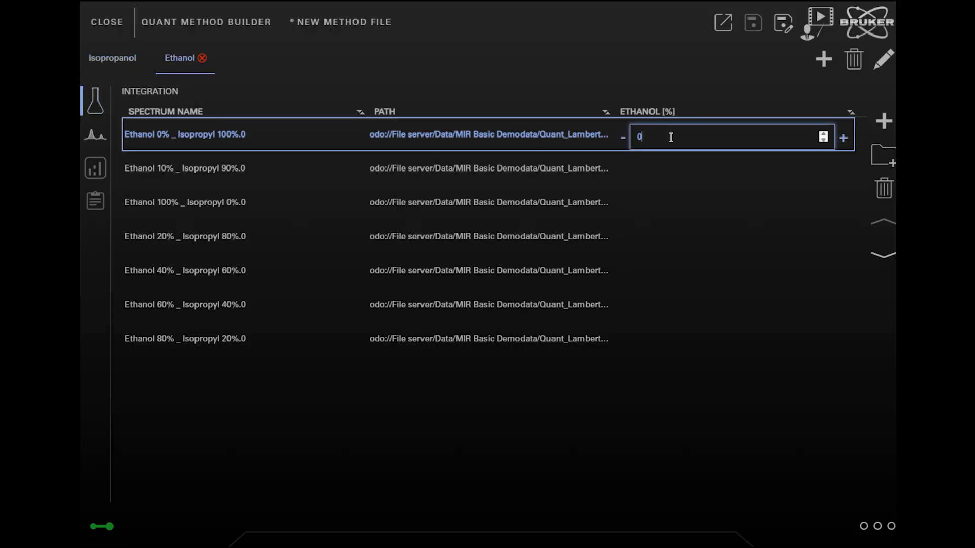
{"action": "left_click", "coordinate": [675, 178]}
{"action": "type", "text": "10"}
{"action": "left_click", "coordinate": [680, 206]}
{"action": "type", "text": "100"}
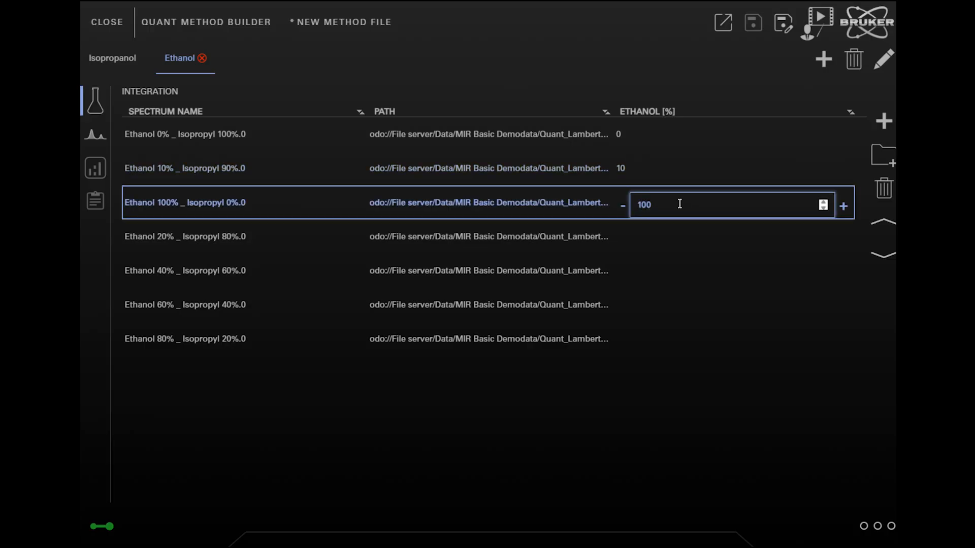
Enter ethanol concentrations of 20, 40, 60 and 80 % for the remaining four calibration spectra
{"action": "left_click", "coordinate": [678, 231]}
{"action": "type", "text": "20"}
{"action": "left_click", "coordinate": [678, 275]}
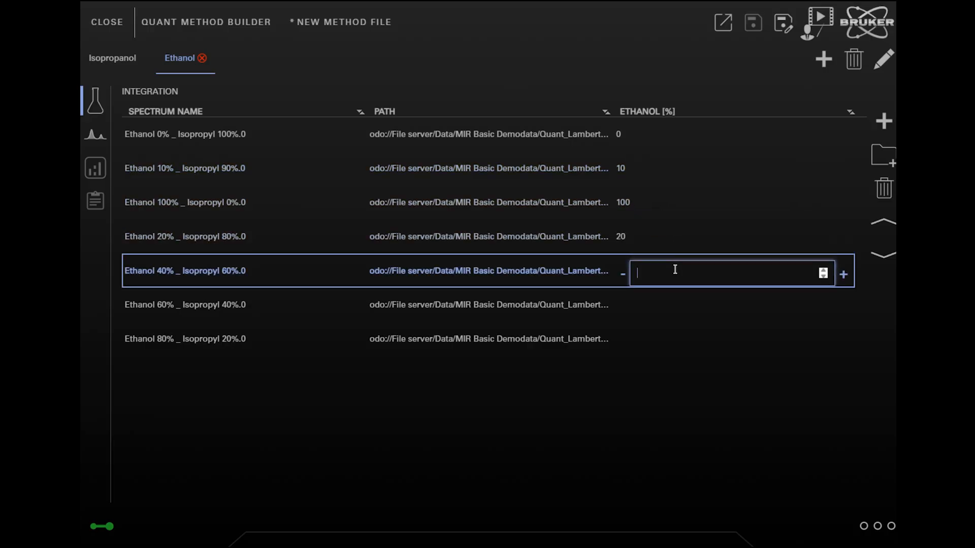
{"action": "type", "text": "40"}
{"action": "left_click", "coordinate": [669, 308]}
{"action": "type", "text": "60"}
{"action": "left_click", "coordinate": [663, 339]}
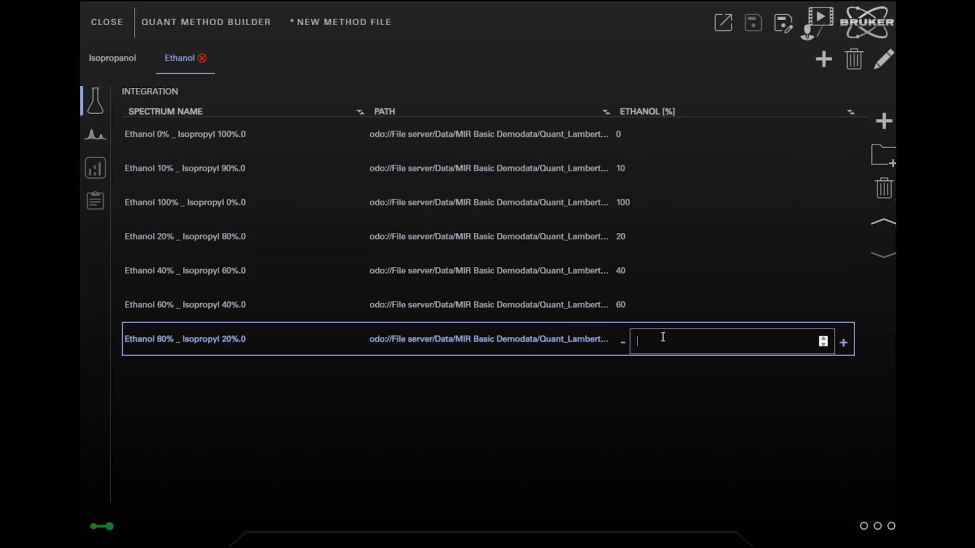
{"action": "type", "text": "80"}
{"action": "left_click", "coordinate": [596, 445]}
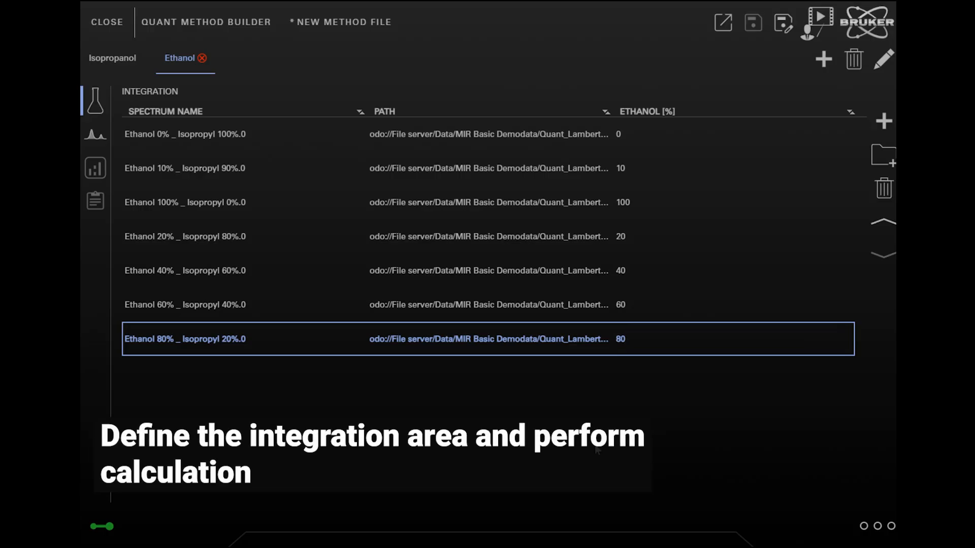
Choose integration method B for ethanol and define its edges graphically around the peak near 880 wavenumbers, from about 846 to about 917
{"action": "left_click", "coordinate": [90, 137]}
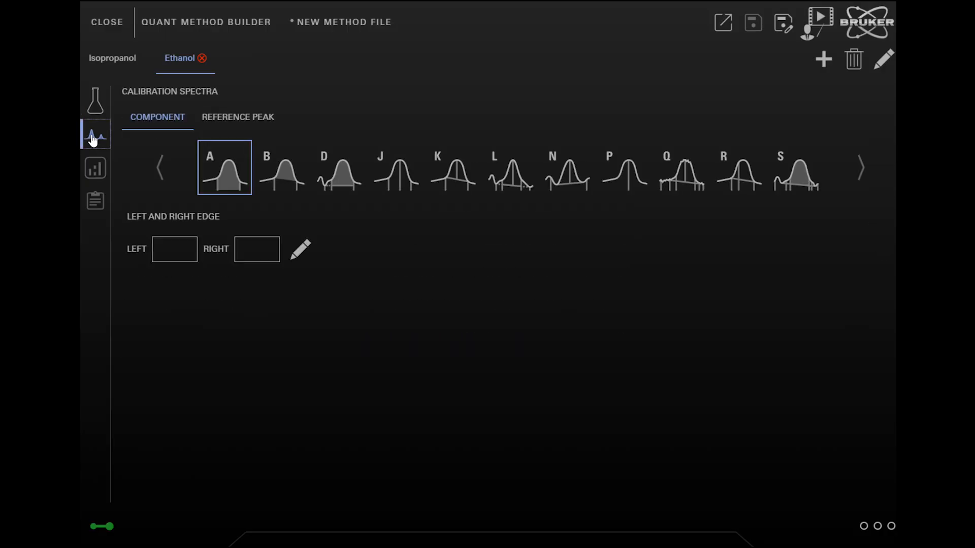
{"action": "left_click", "coordinate": [281, 189]}
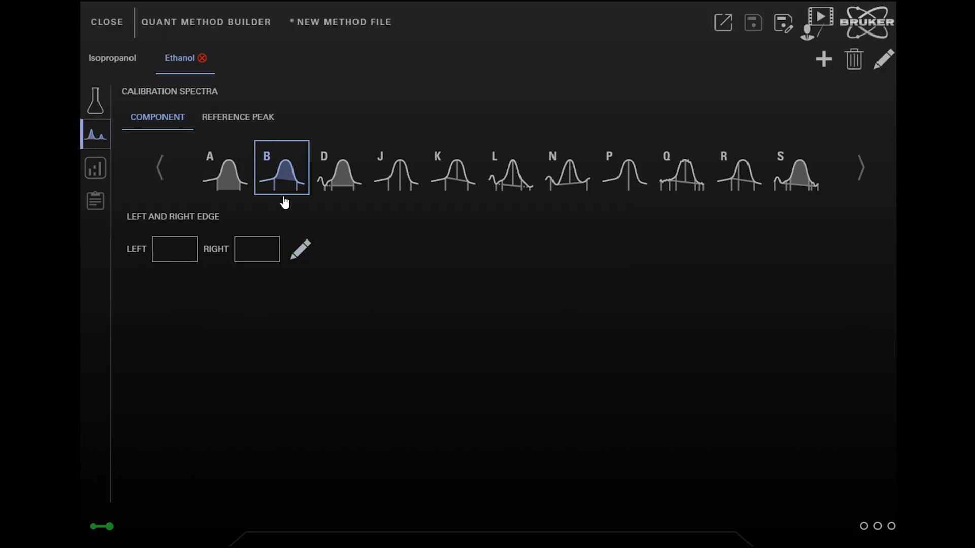
{"action": "left_click", "coordinate": [300, 250]}
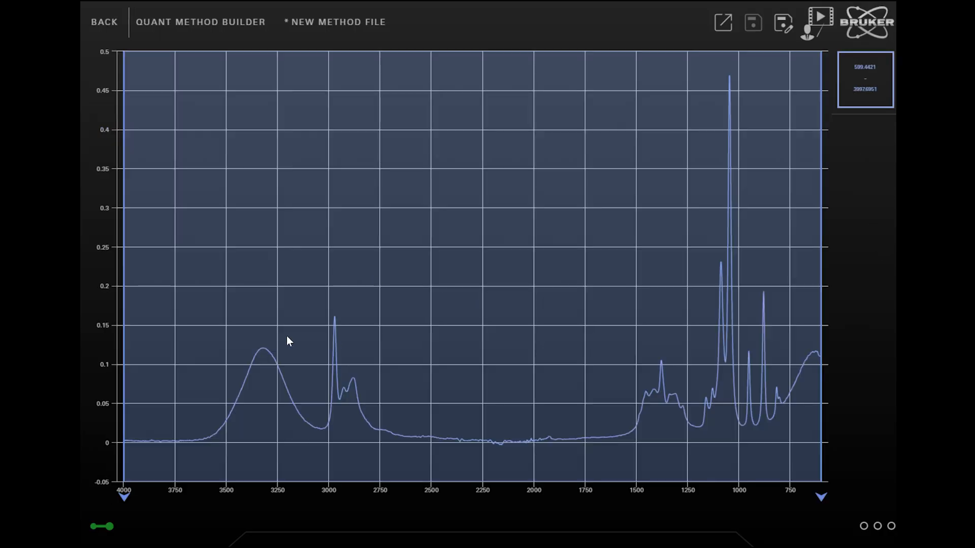
{"action": "mouse_move", "coordinate": [123, 352]}
{"action": "left_mouse_down"}
{"action": "mouse_move", "coordinate": [168, 346]}
{"action": "mouse_move", "coordinate": [755, 400]}
{"action": "left_mouse_up"}
{"action": "mouse_move", "coordinate": [822, 396]}
{"action": "left_mouse_down"}
{"action": "mouse_move", "coordinate": [765, 406]}
{"action": "mouse_move", "coordinate": [771, 421]}
{"action": "left_mouse_up"}
{"action": "scroll", "coordinate": [801, 395], "scroll_direction": "up", "scroll_amount": 2}
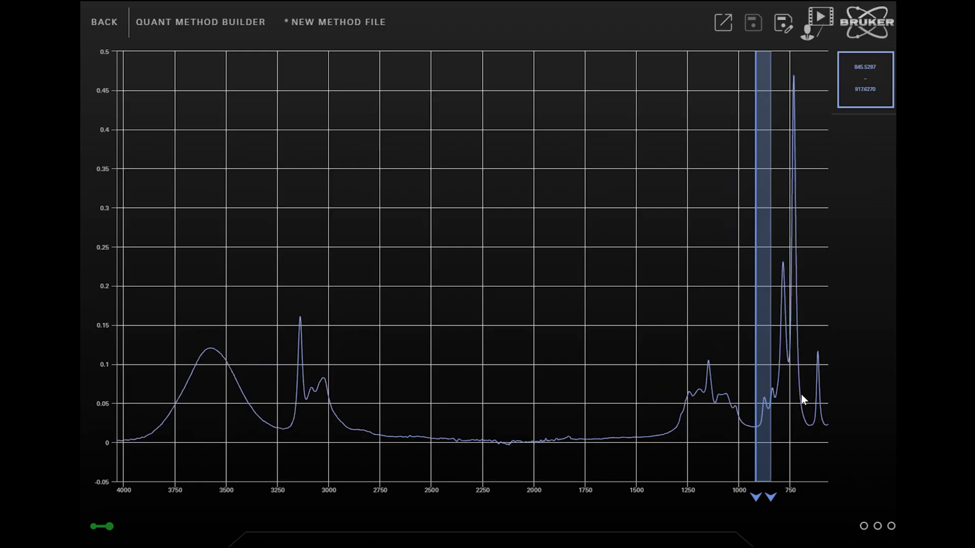
{"action": "left_click_drag", "start_coordinate": [801, 393], "coordinate": [337, 402]}
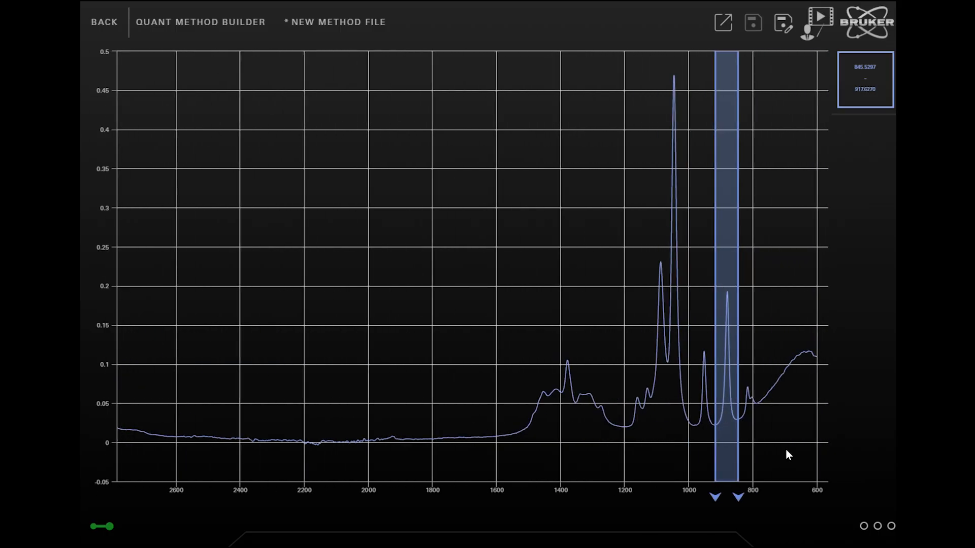
{"action": "left_click_drag", "start_coordinate": [715, 451], "coordinate": [715, 451]}
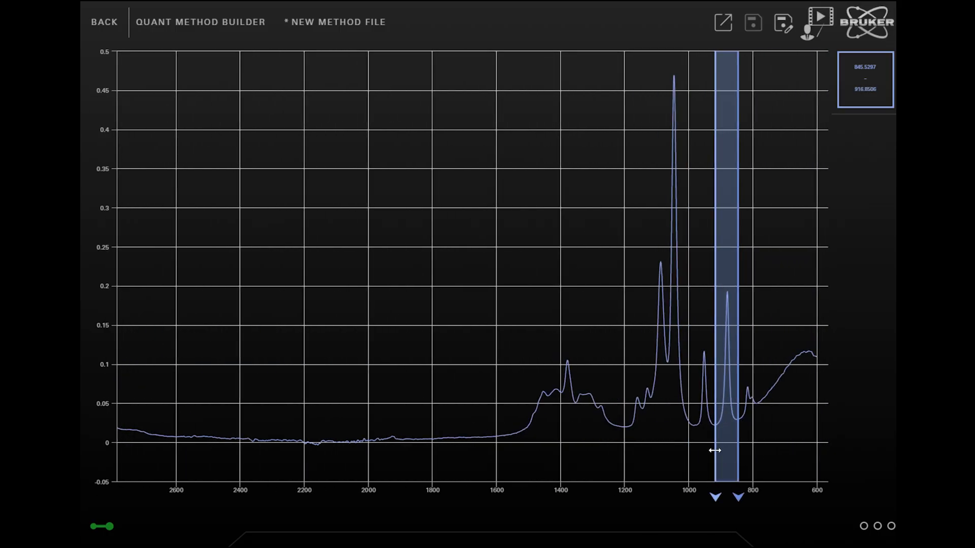
{"action": "left_click", "coordinate": [95, 23]}
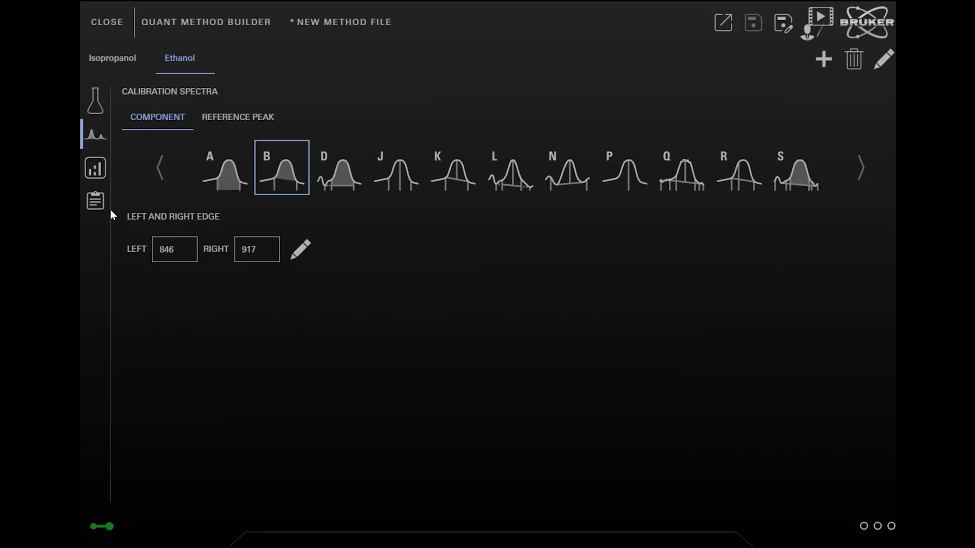
View the ethanol calibration diagram and the calibration report down to its component values
{"action": "left_click", "coordinate": [95, 168]}
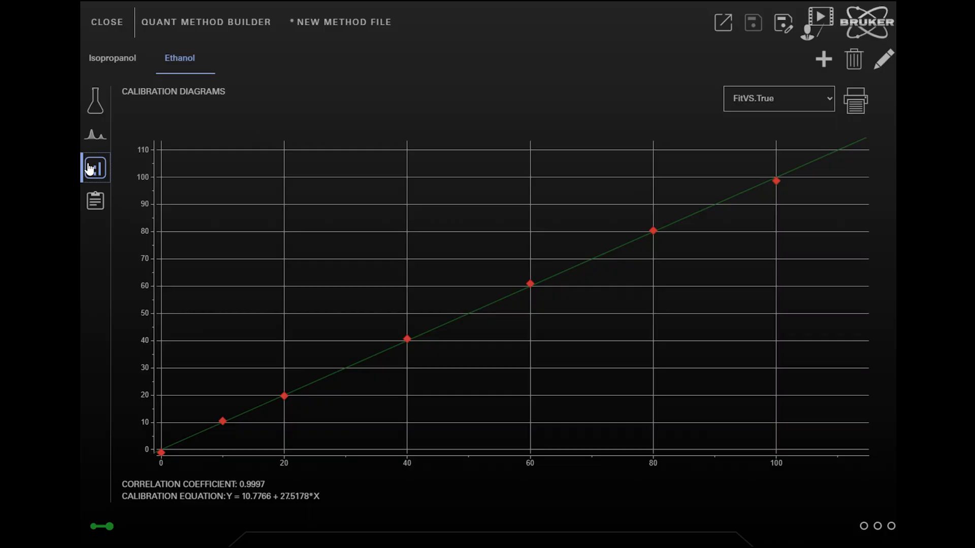
{"action": "left_click", "coordinate": [104, 213]}
{"action": "scroll", "coordinate": [894, 228], "scroll_direction": "down", "scroll_amount": 5}
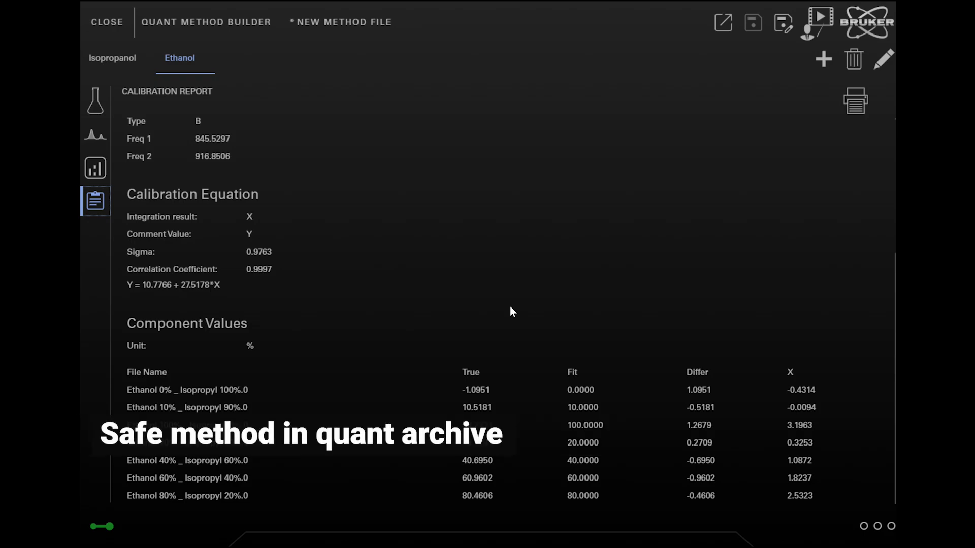
Save the method as EtHO iPrOH Quant in the Quant folder under Methods
{"action": "left_click", "coordinate": [786, 28]}
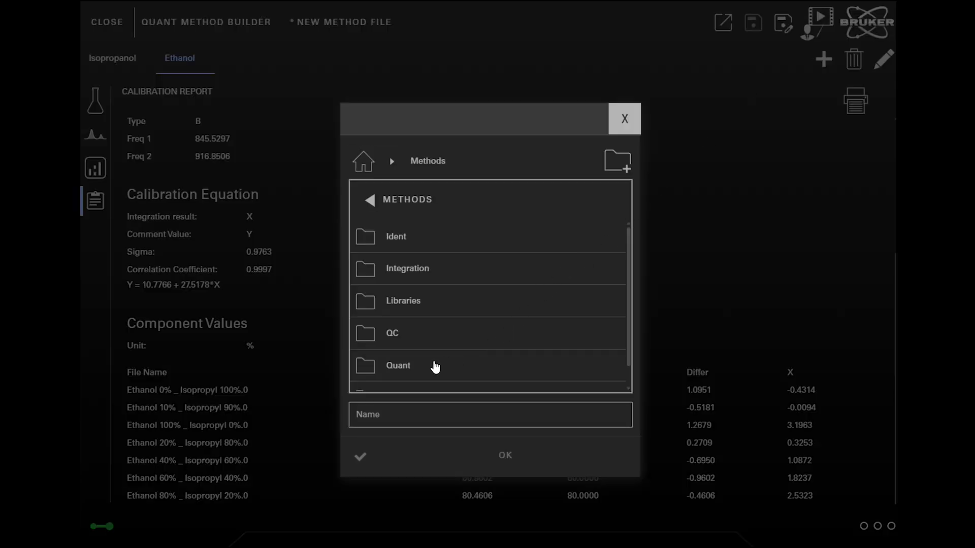
{"action": "left_click", "coordinate": [435, 366]}
{"action": "left_click", "coordinate": [434, 365]}
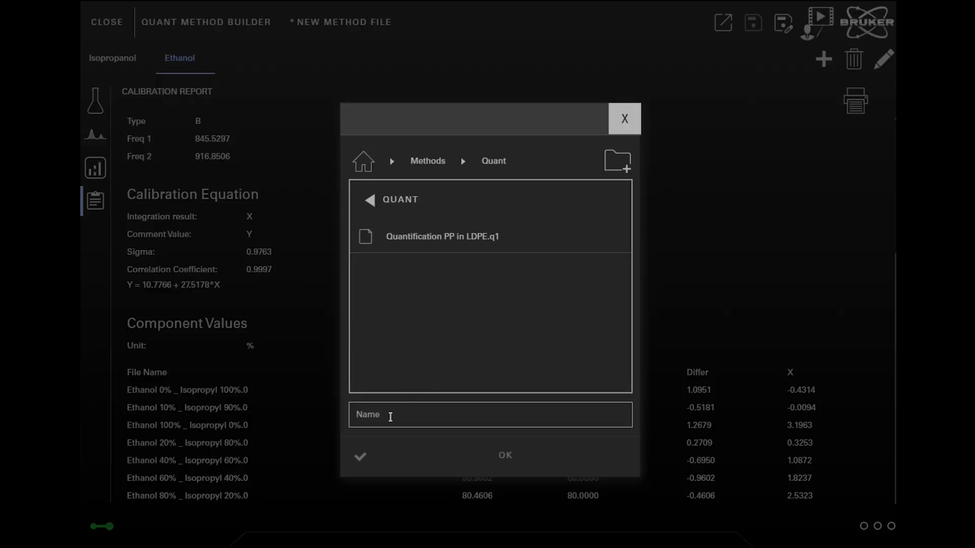
{"action": "left_click", "coordinate": [390, 417]}
{"action": "type", "text": "E"}
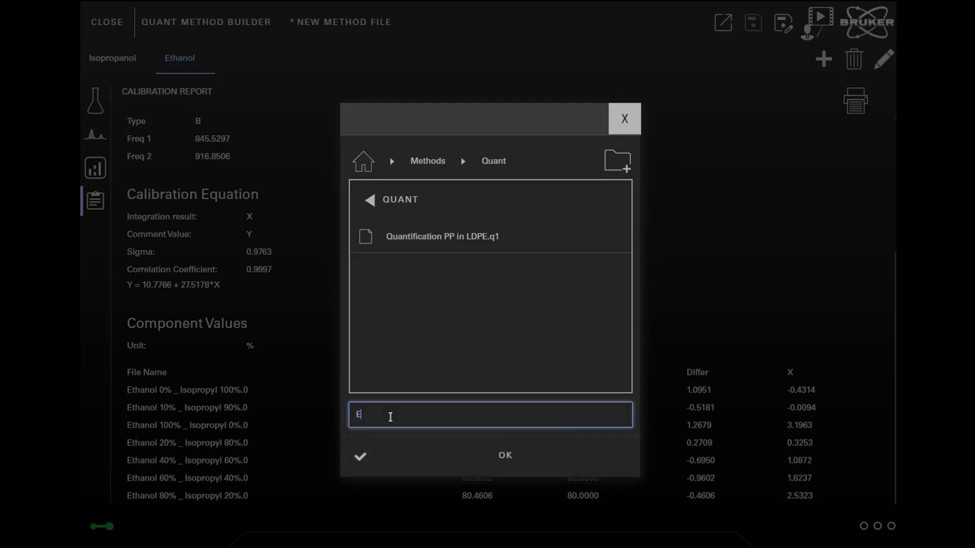
{"action": "type", "text": "tHO iPrOH Quant"}
{"action": "left_click", "coordinate": [505, 467]}
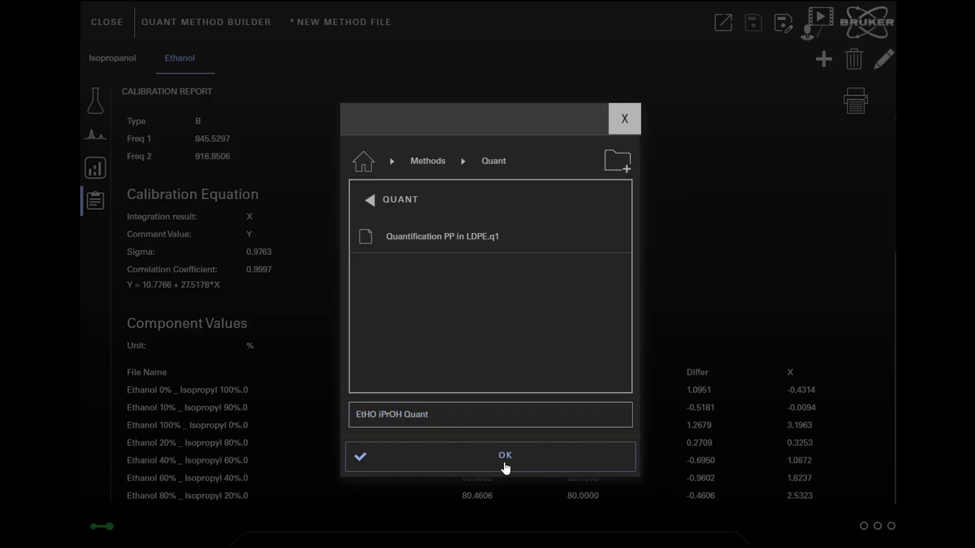